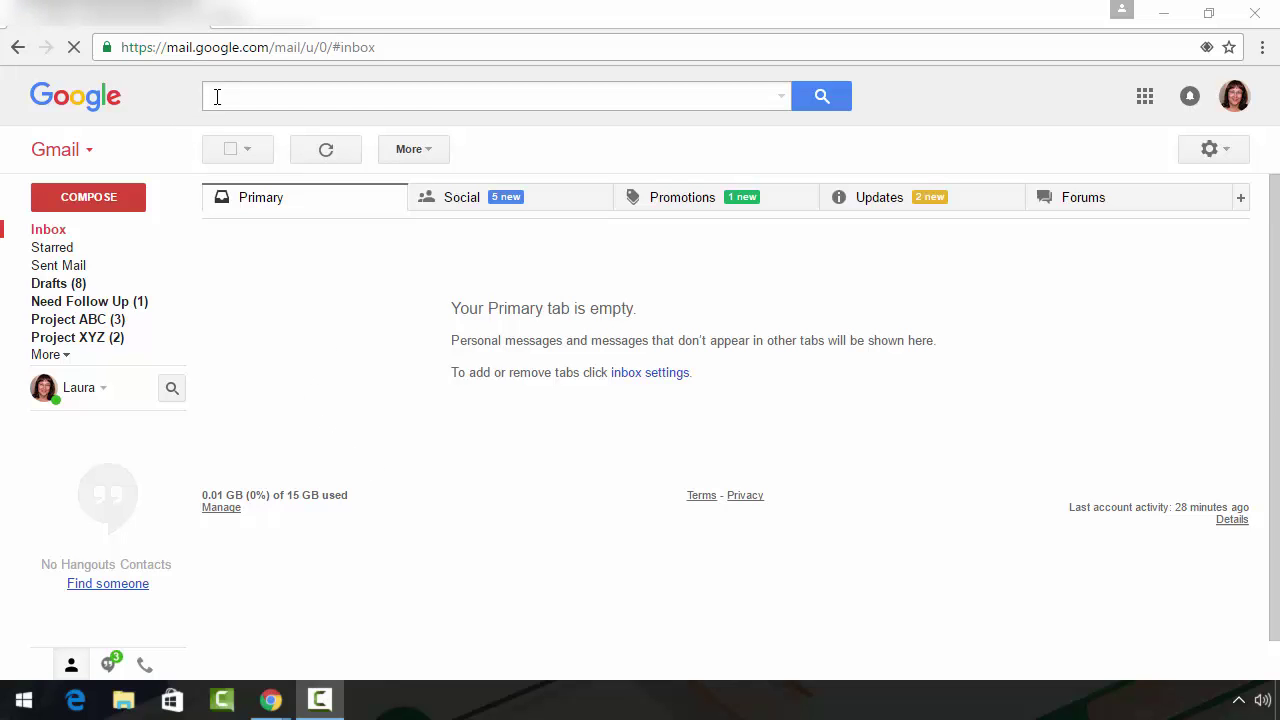
Open the advanced mail search, enter the sender's e-mail address as From and set the subject to Envato.
click(783, 101)
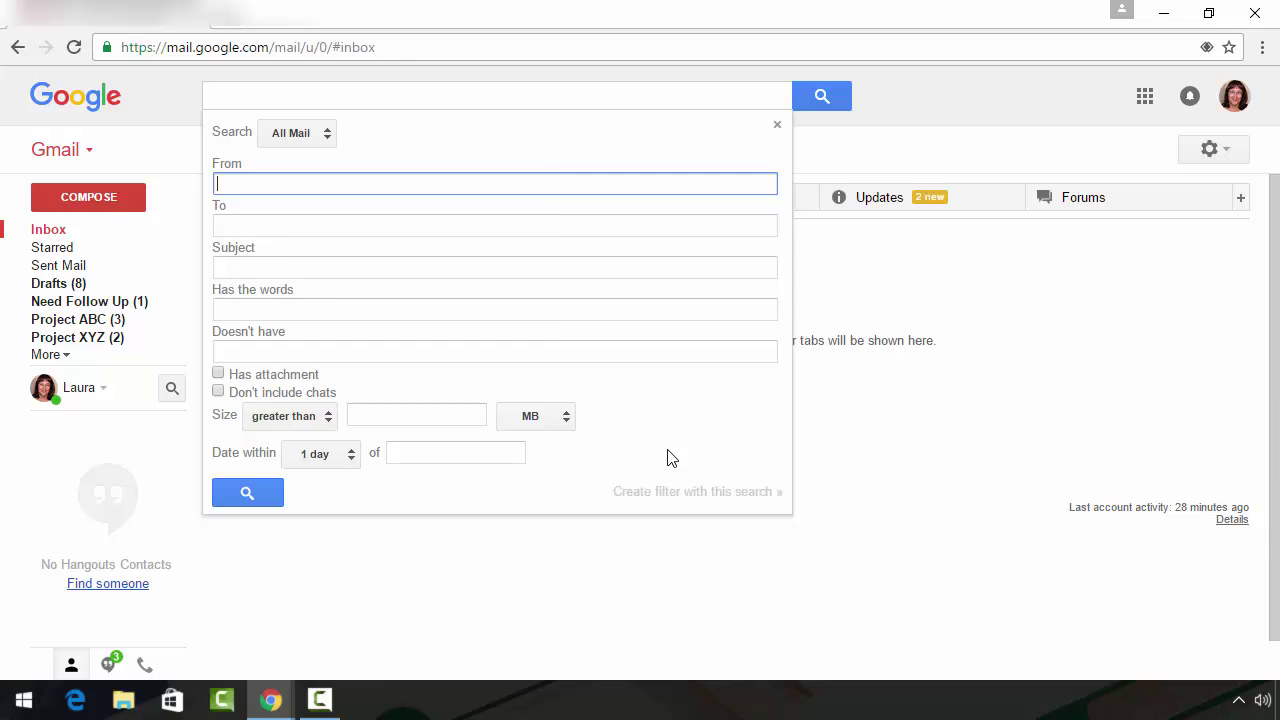
text(la)
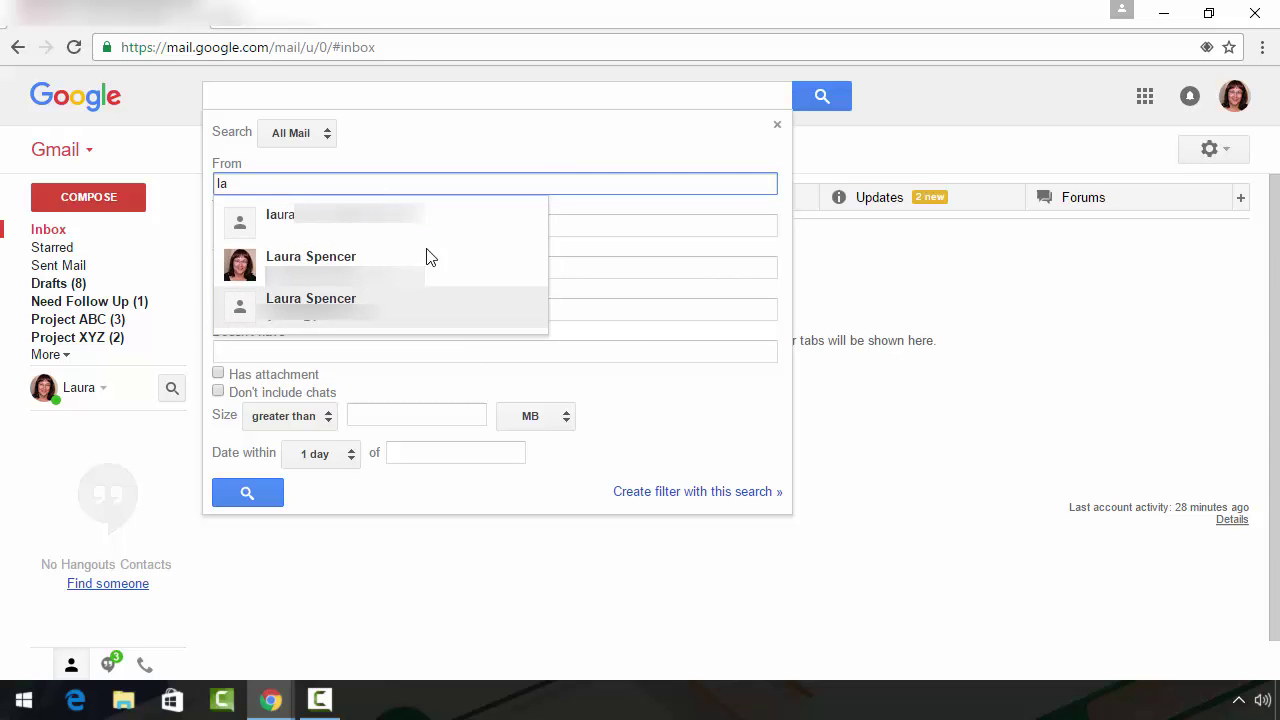
click(283, 215)
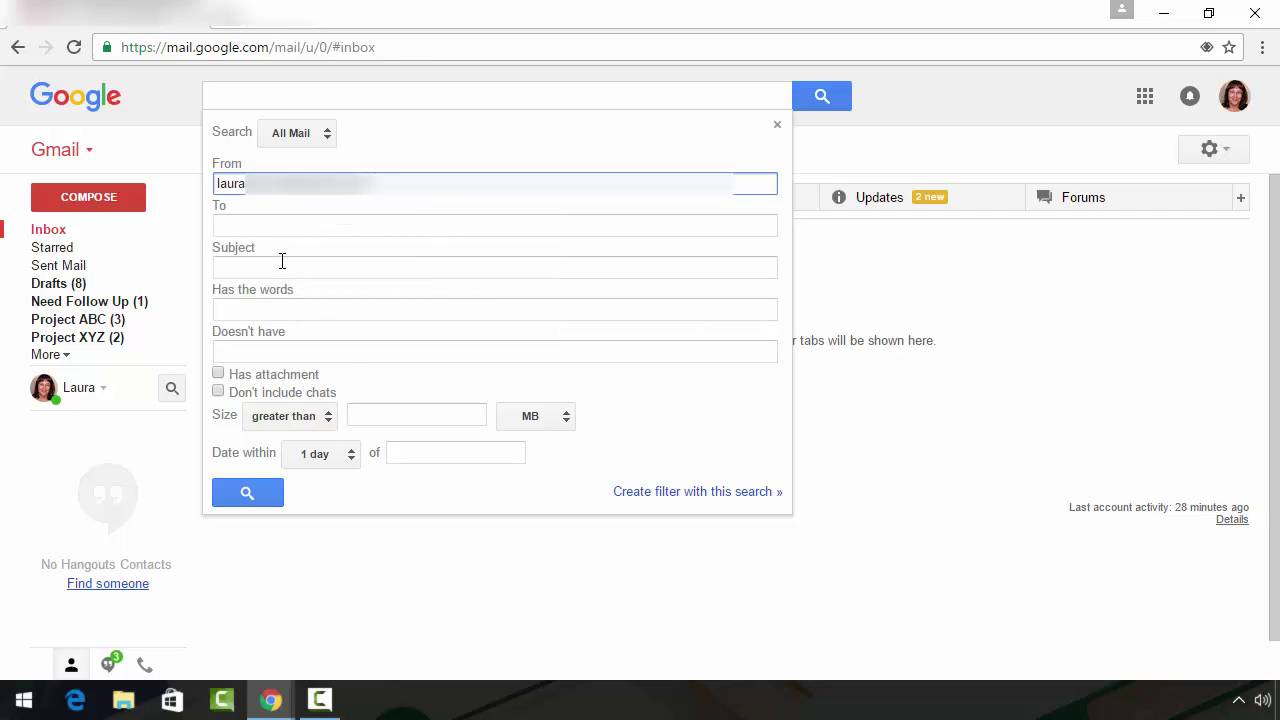
click(282, 263)
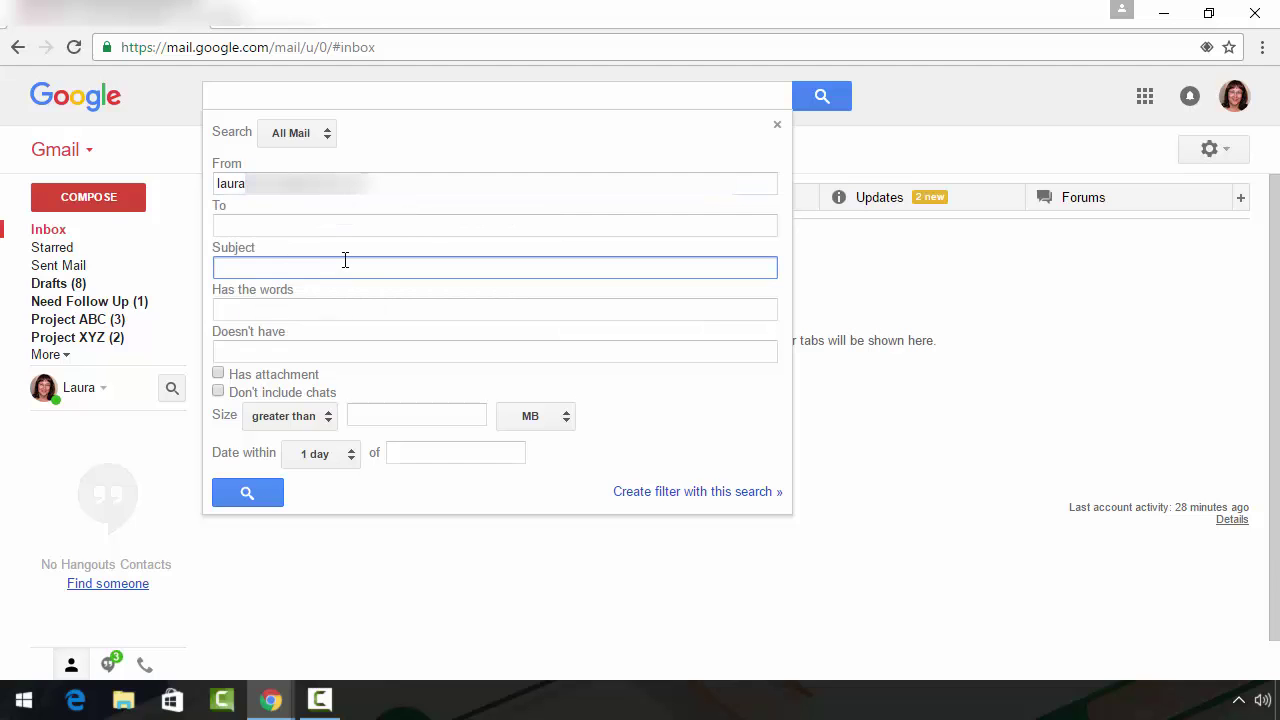
text(Envato)
Restrict the search to messages with attachments, exclude chats, and set the size to greater than 84 KB.
click(219, 375)
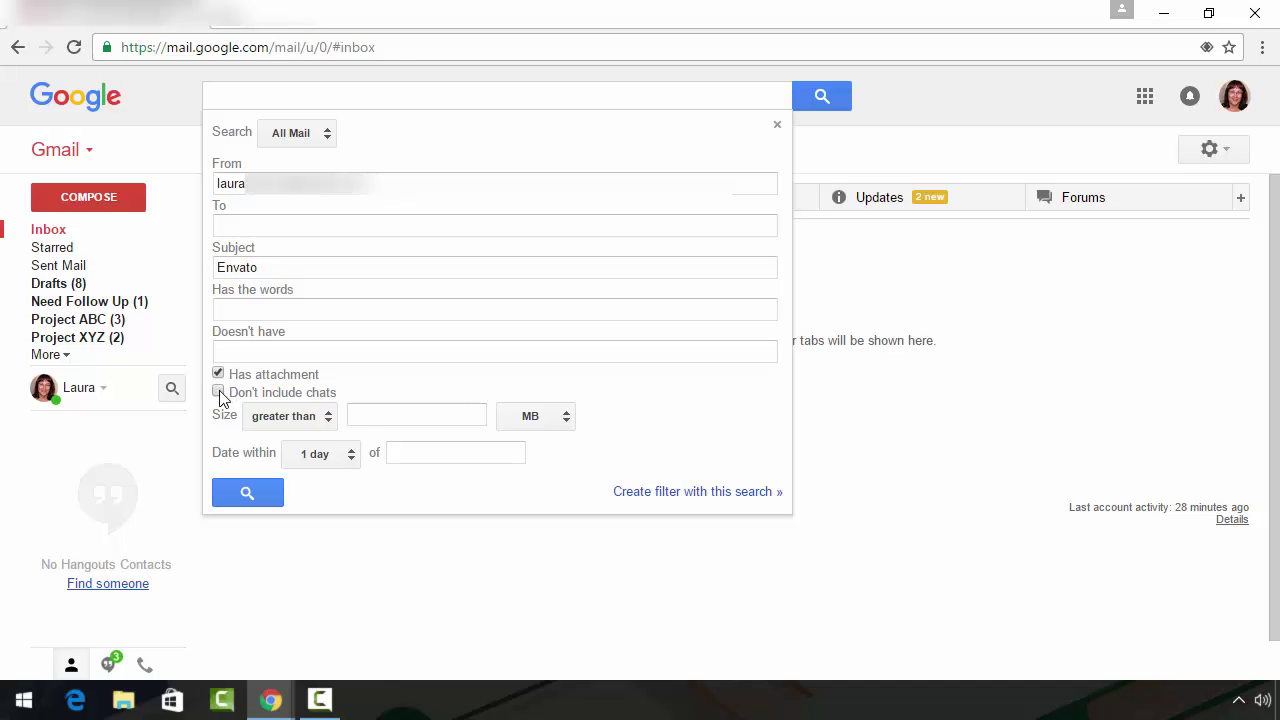
click(219, 393)
click(370, 416)
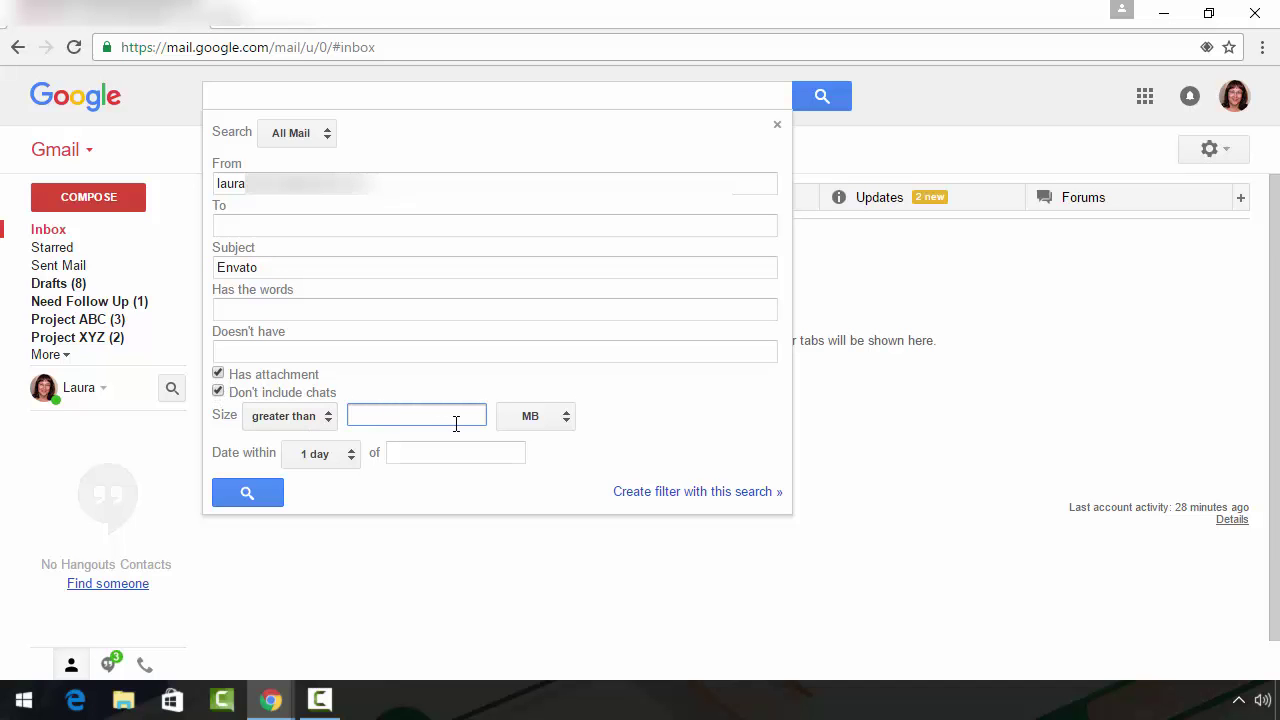
text(85)
key(BackSpace)
text(4)
click(567, 424)
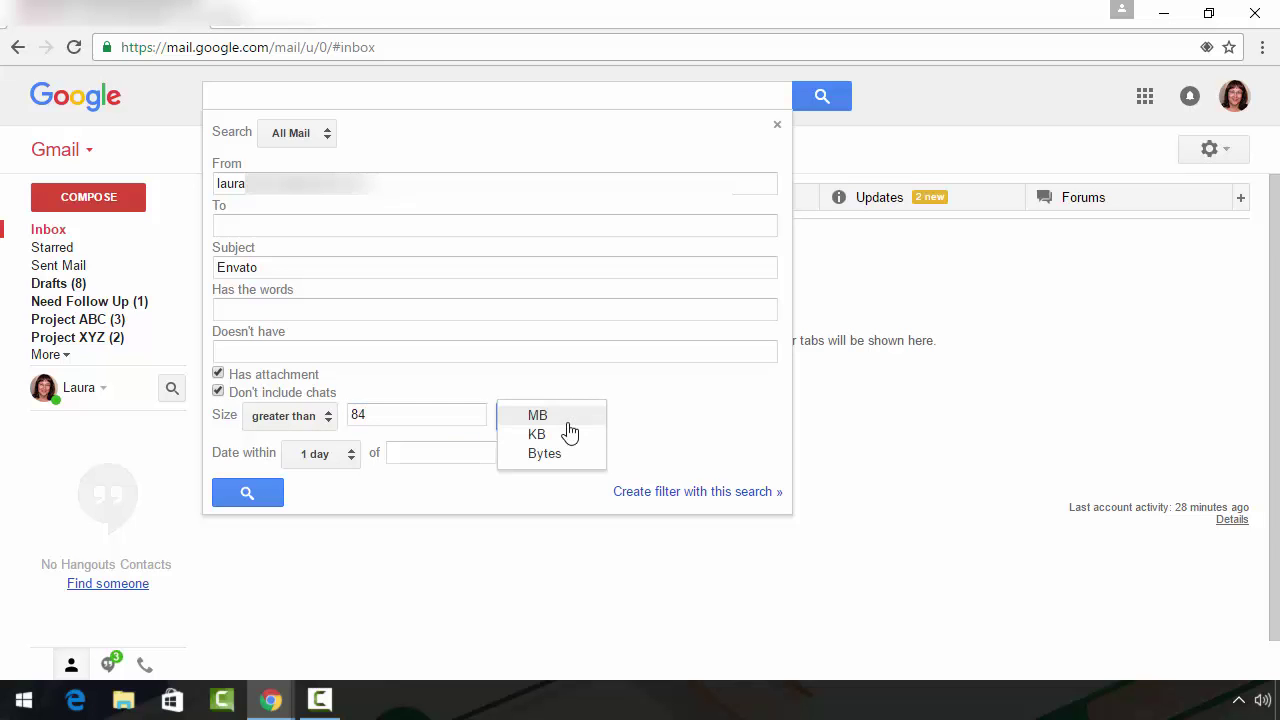
click(543, 439)
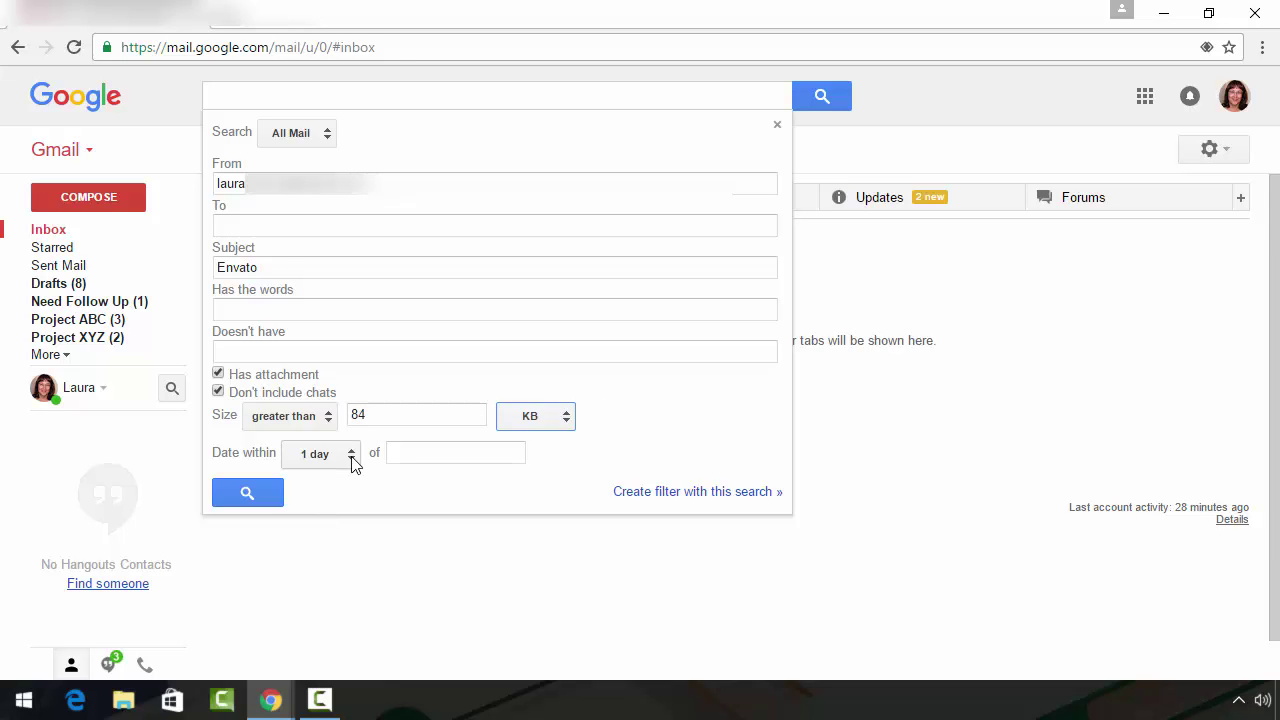
Limit the search to dates within 2 weeks of 2016/10/21 and run it.
click(350, 458)
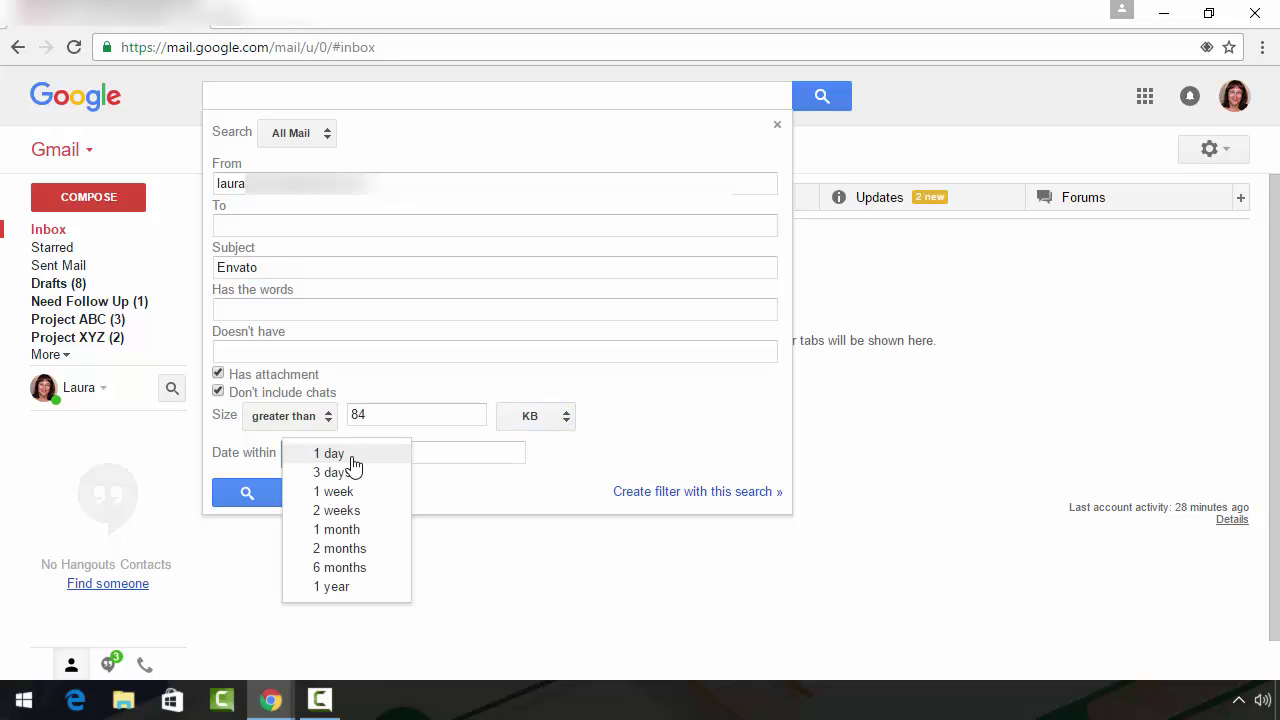
click(337, 513)
click(466, 451)
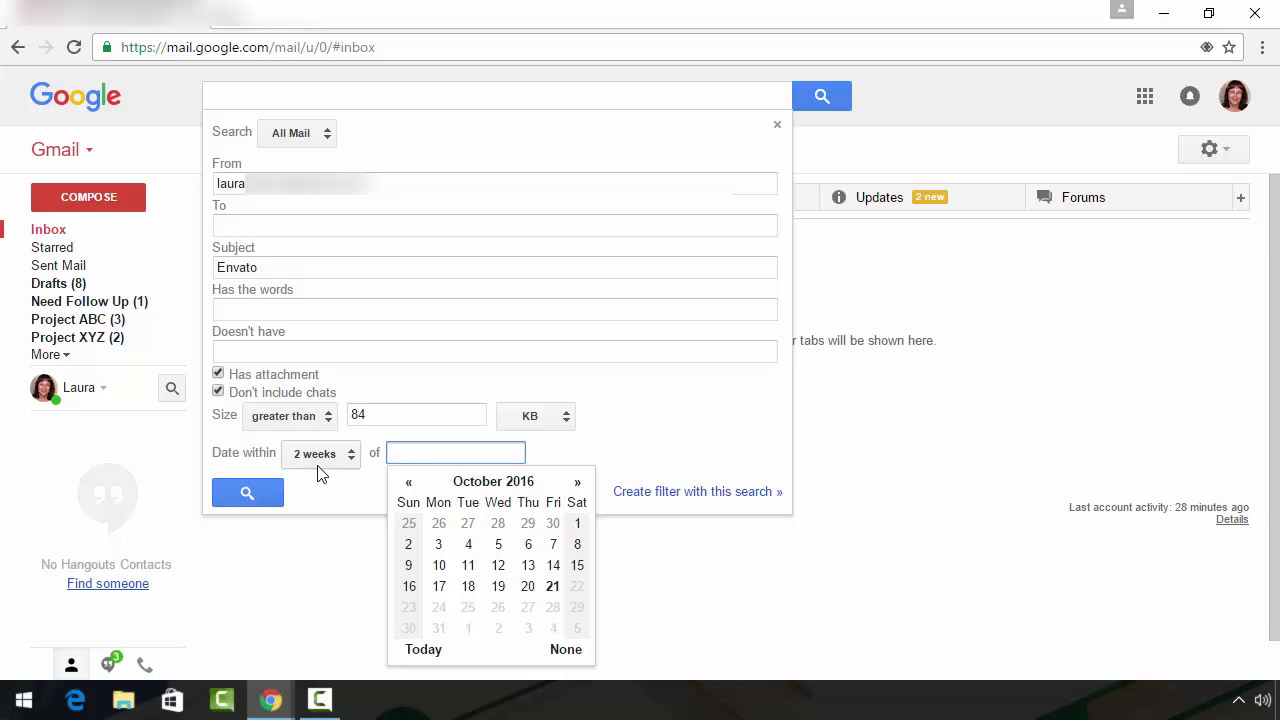
click(553, 587)
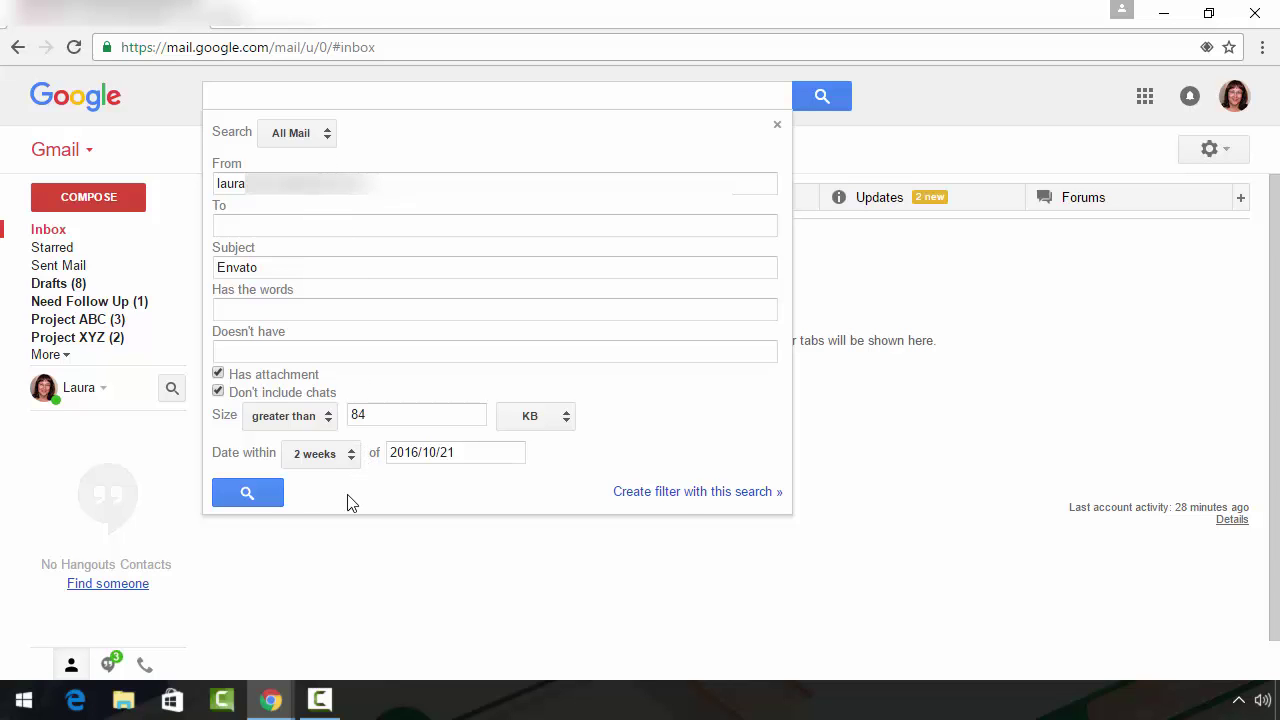
click(267, 502)
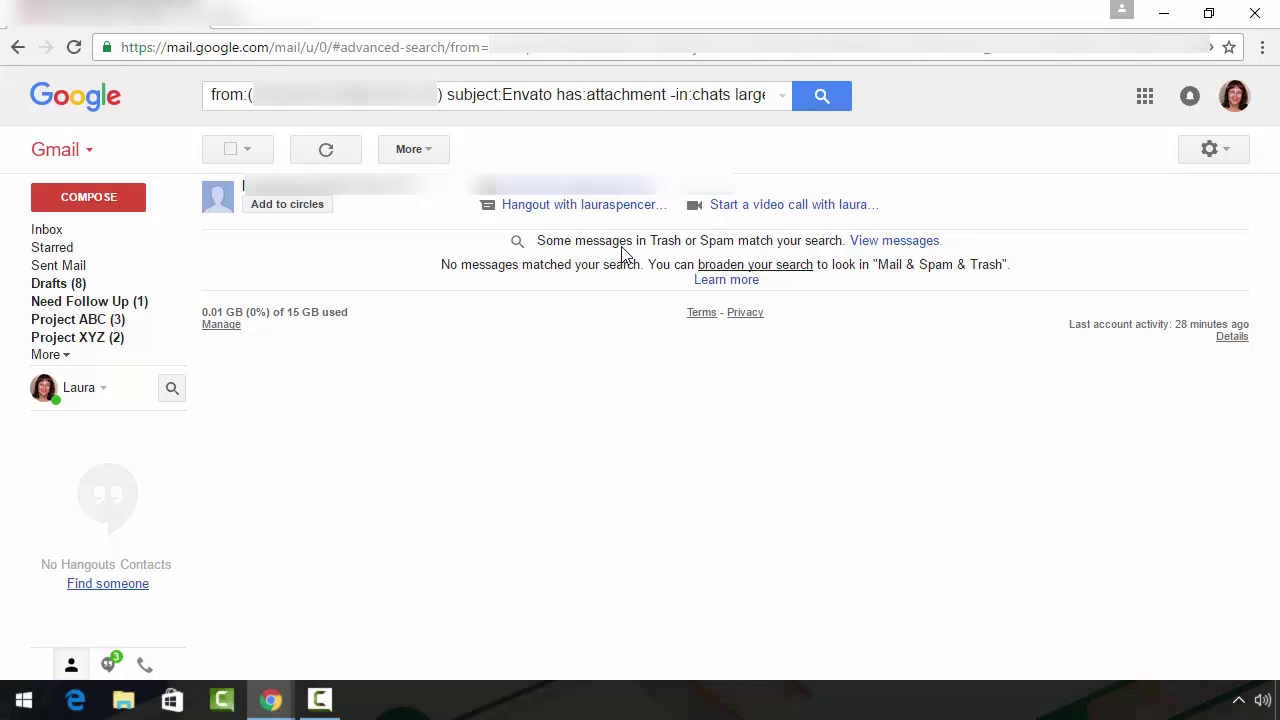
Move the matching Envato Text message from Trash to the inbox and open the inbox.
click(893, 245)
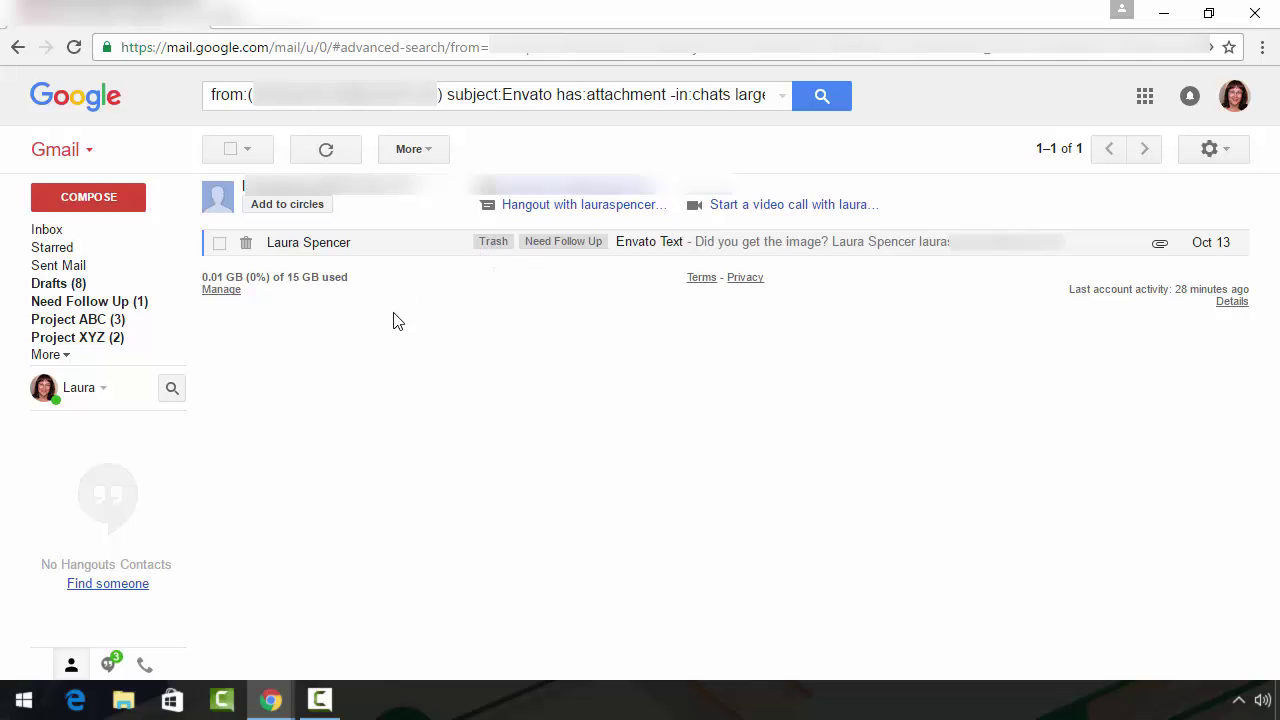
click(220, 243)
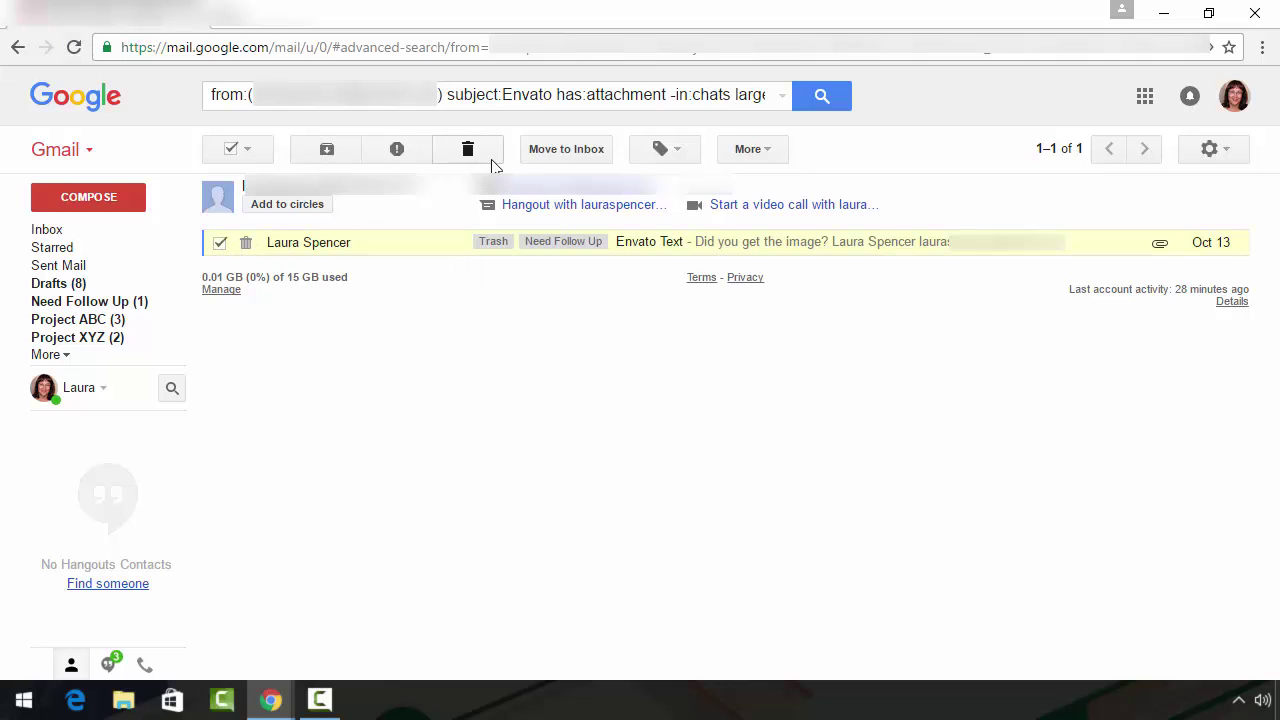
click(560, 155)
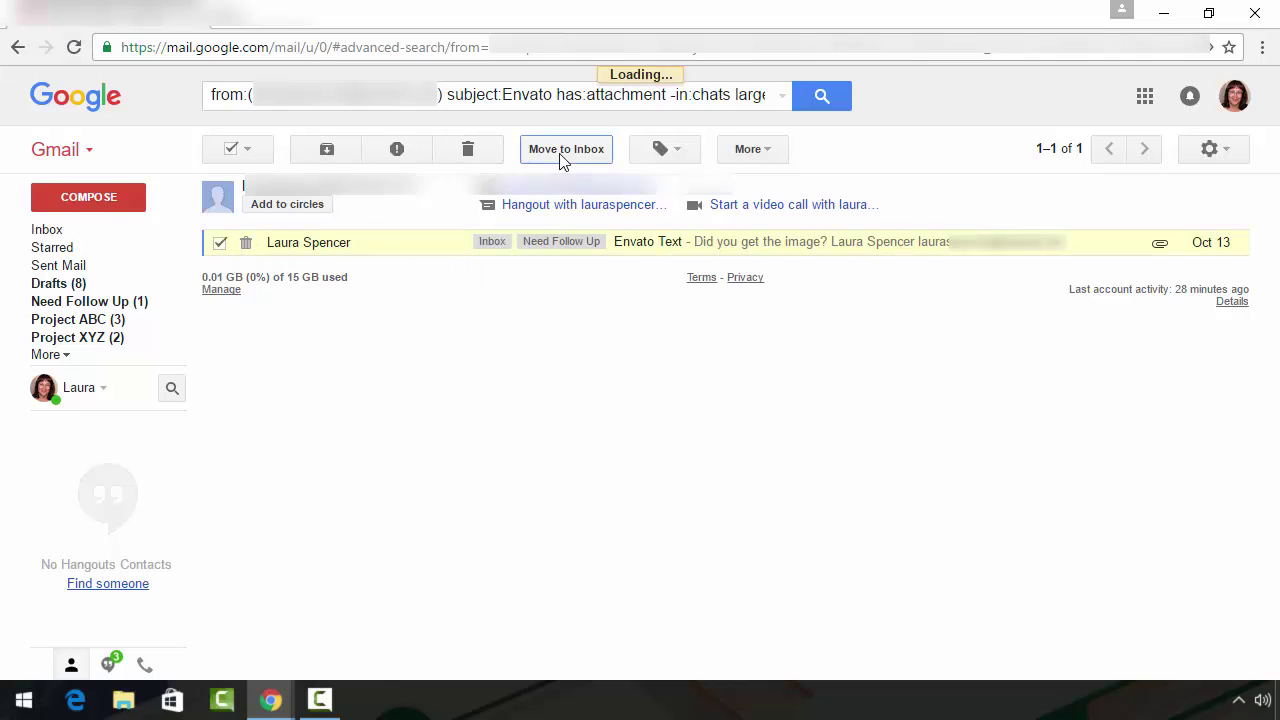
click(47, 231)
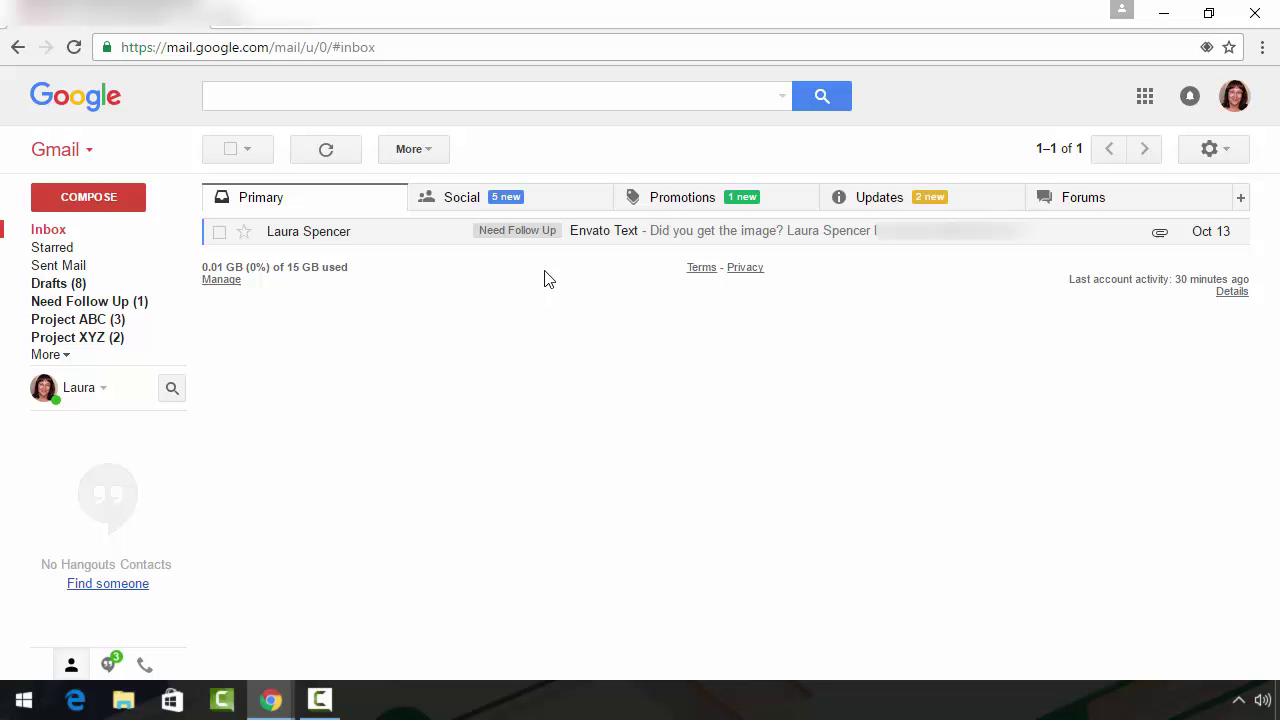
Examine the advanced search form's mail locations and its From, To, Subject, Has the words and Doesn't have fields, then close it.
click(780, 100)
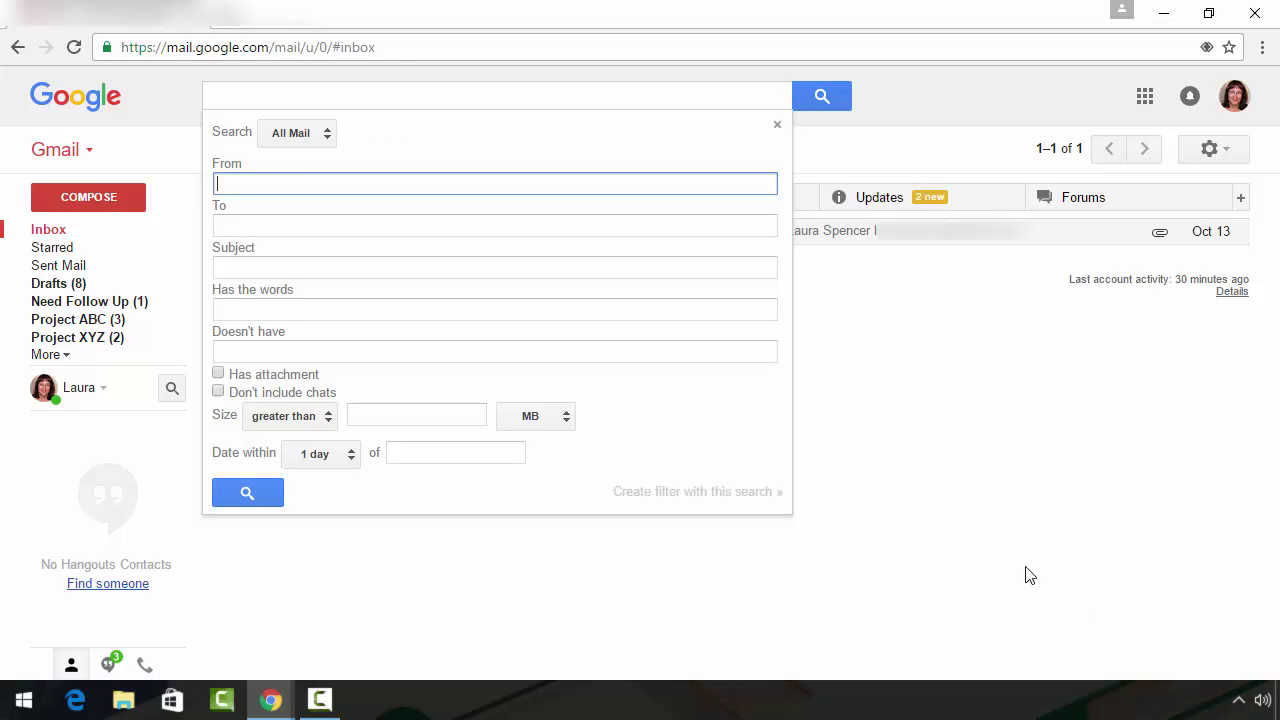
click(329, 140)
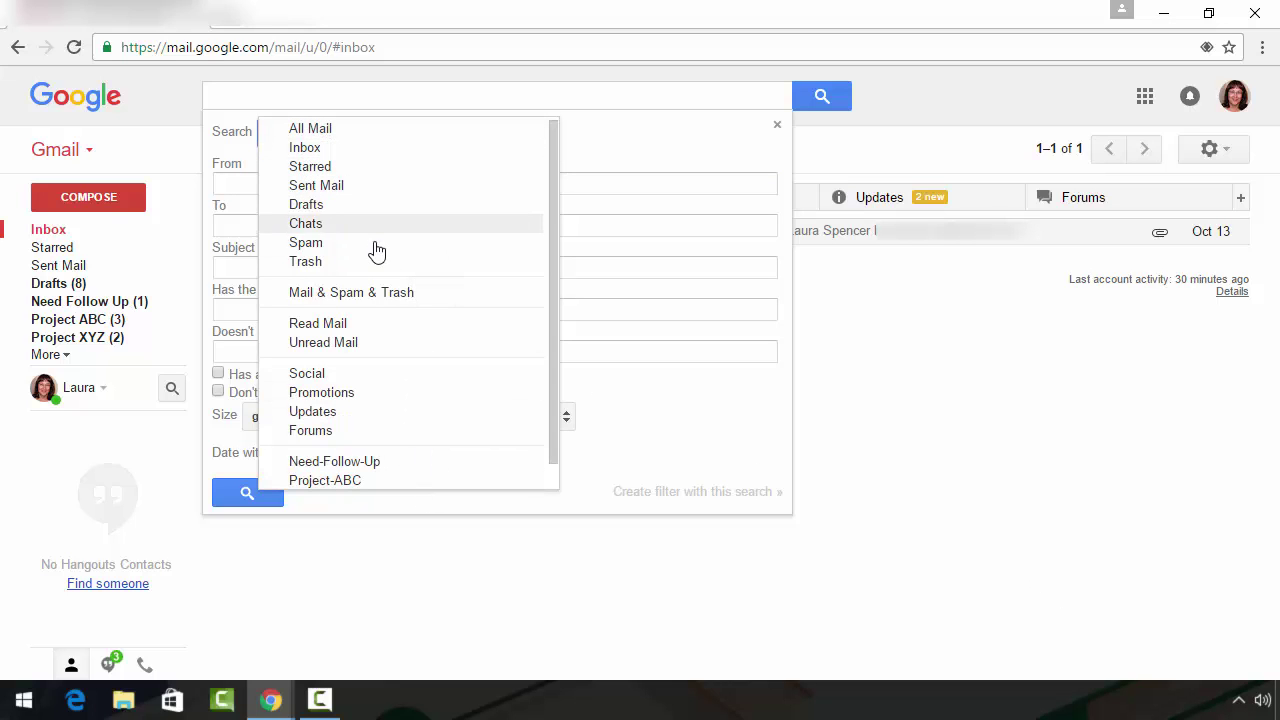
click(640, 145)
click(258, 181)
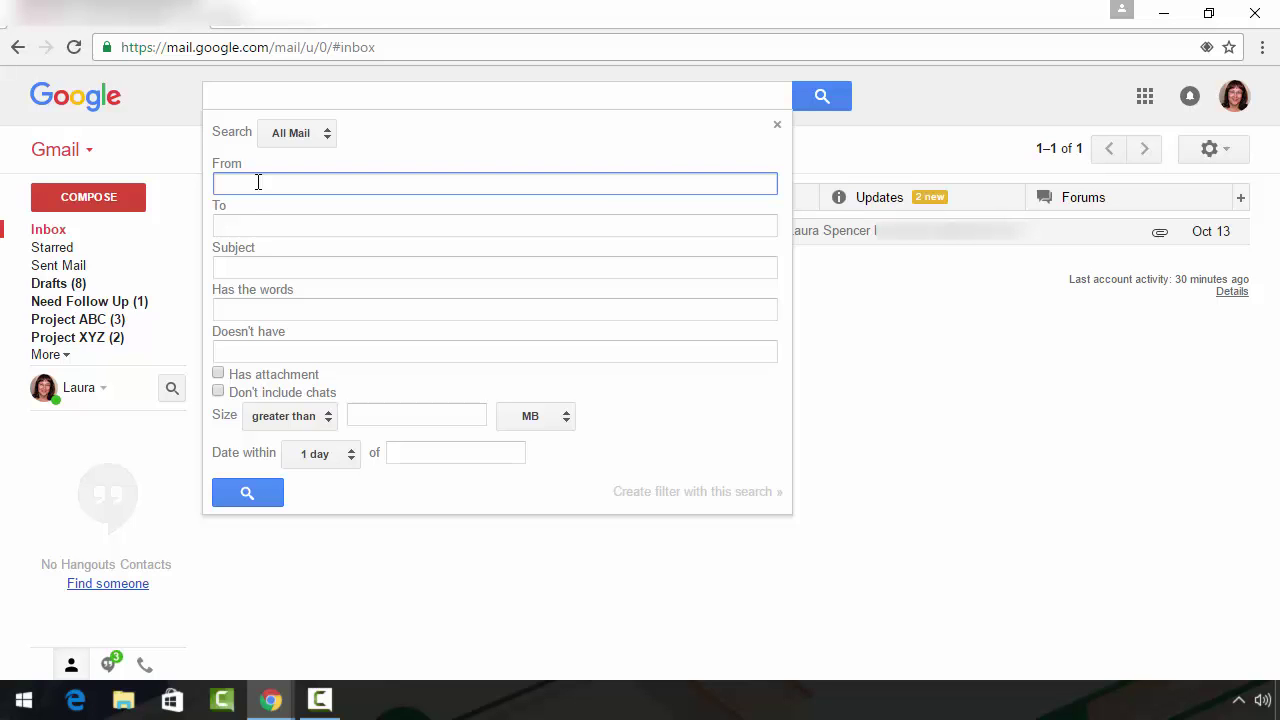
click(254, 228)
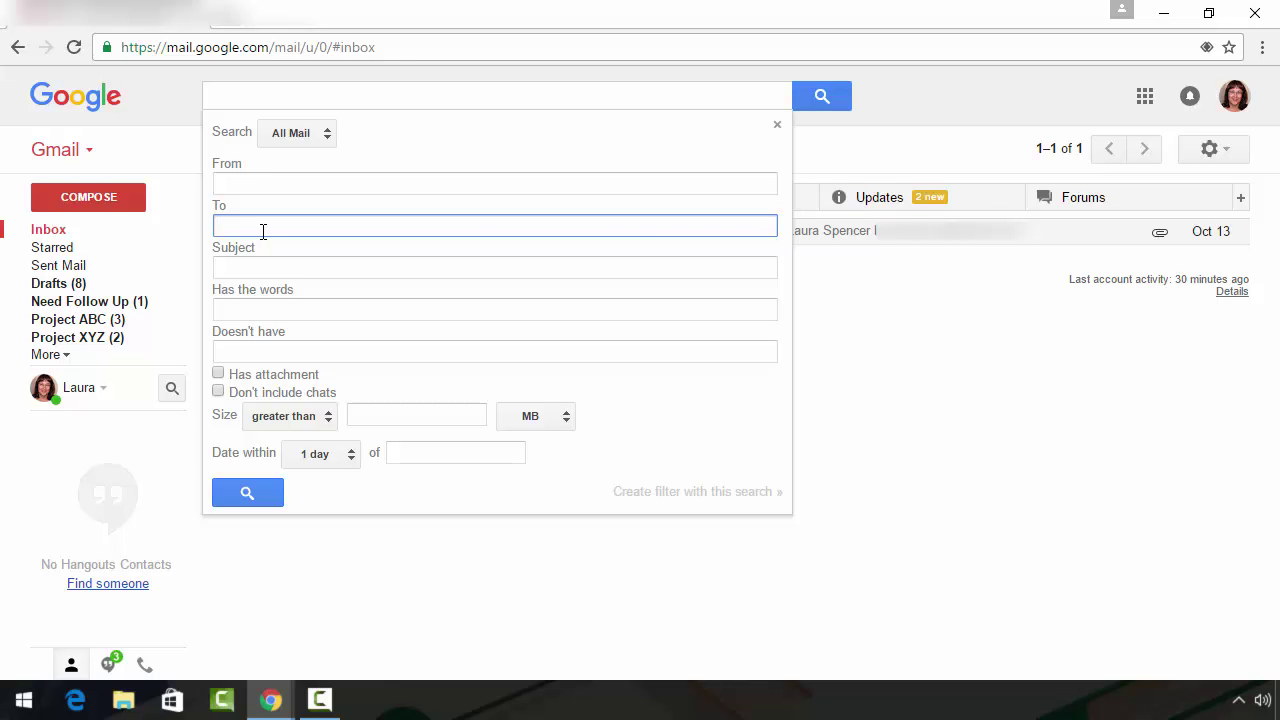
click(246, 265)
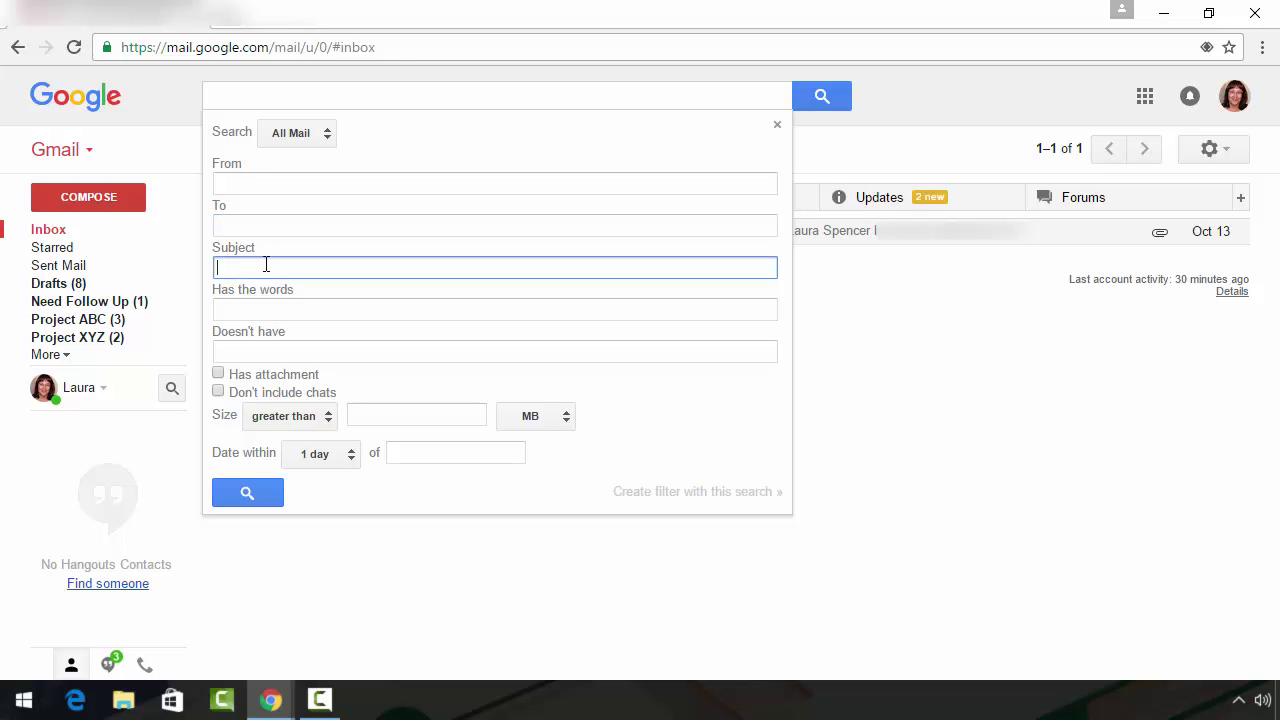
click(353, 308)
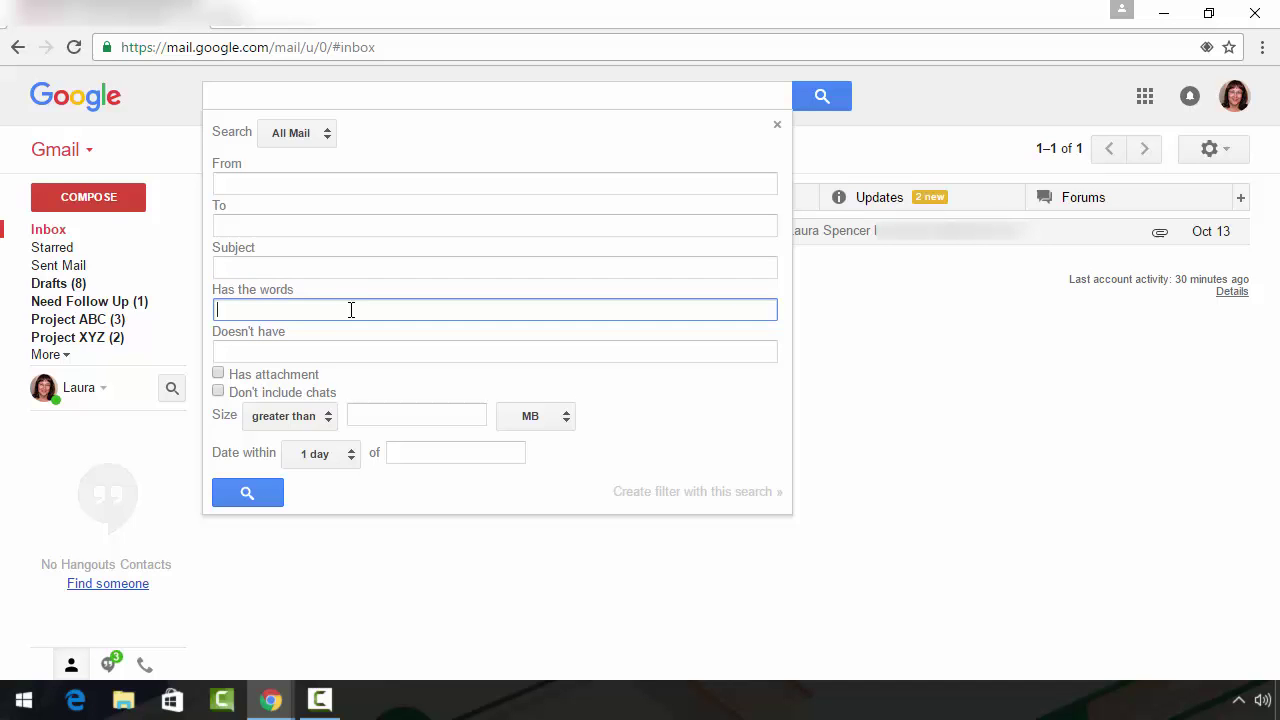
click(277, 351)
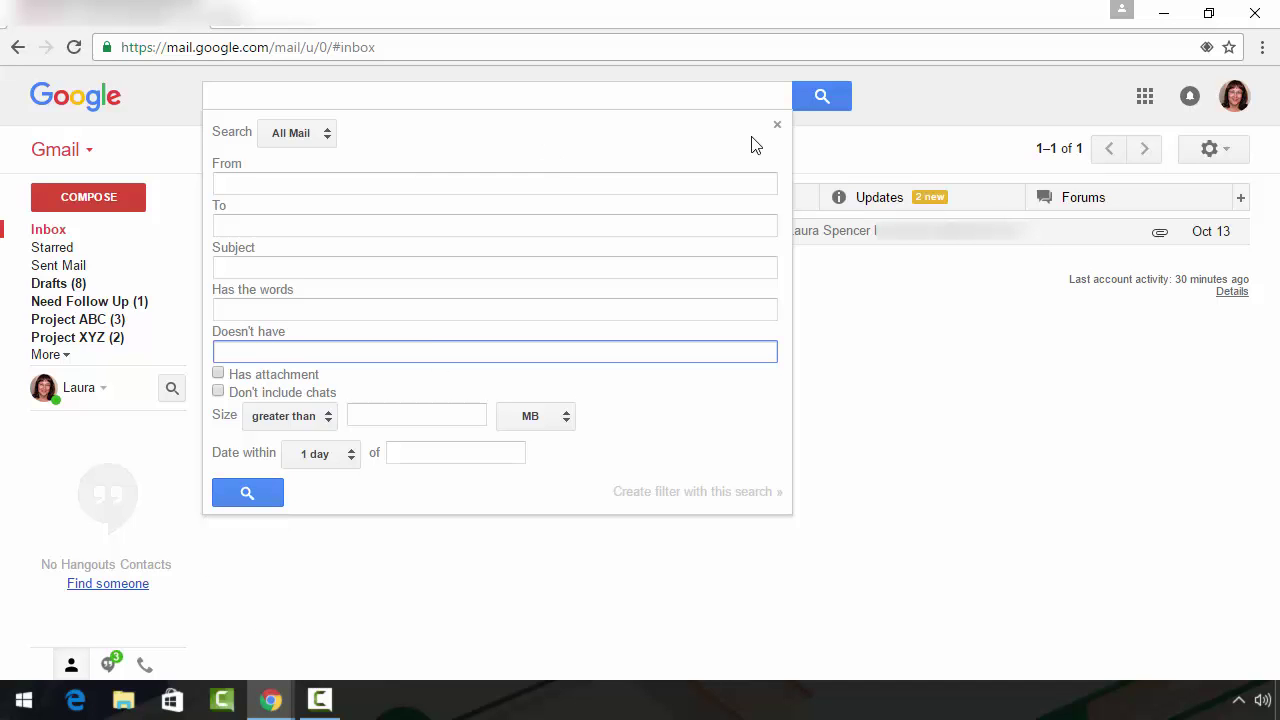
click(780, 133)
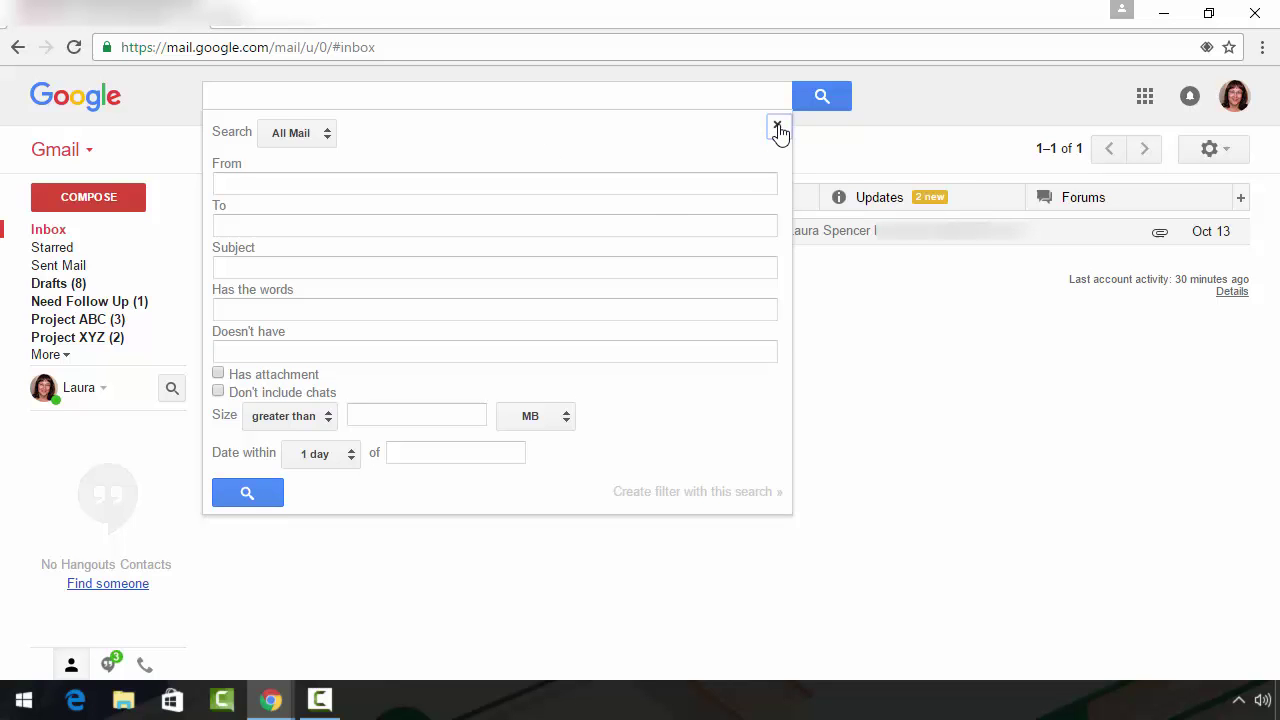